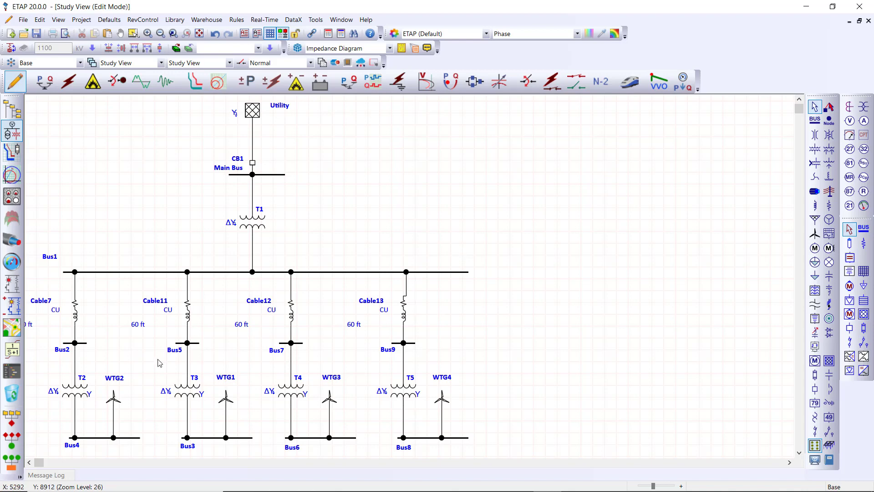
Step: Open the properties of wind turbine generator WTG2 and set its WTG type to Type 1
{"action": "double_click", "coordinate": [114, 397]}
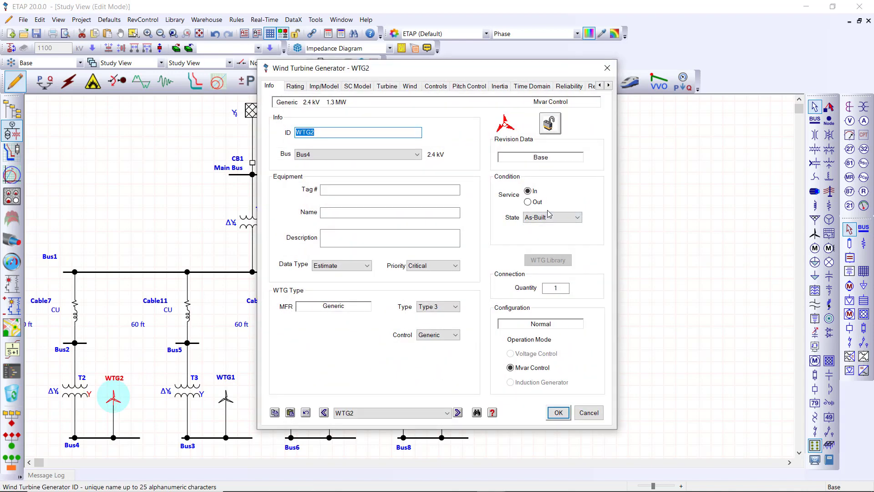
{"action": "left_click", "coordinate": [446, 306]}
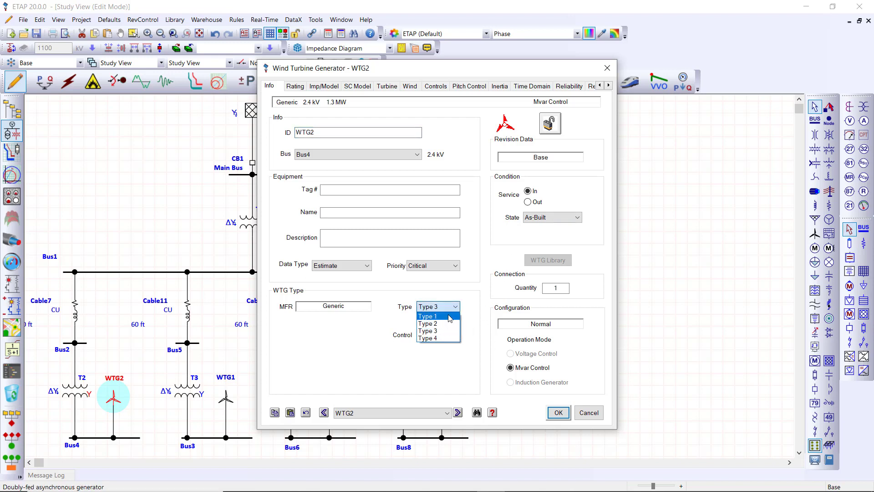
{"action": "left_click", "coordinate": [449, 316]}
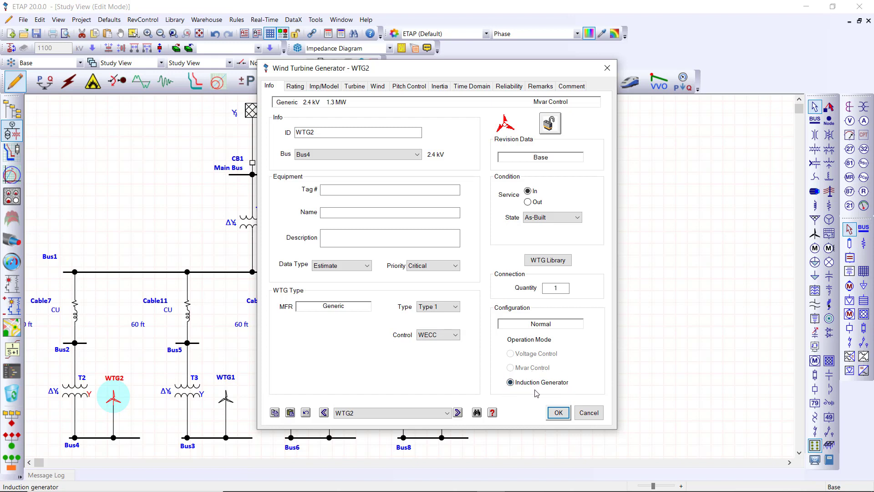
Step: Set WTG2 to Type 2 and review its rotor resistance control parameters and general information
{"action": "left_click", "coordinate": [446, 307]}
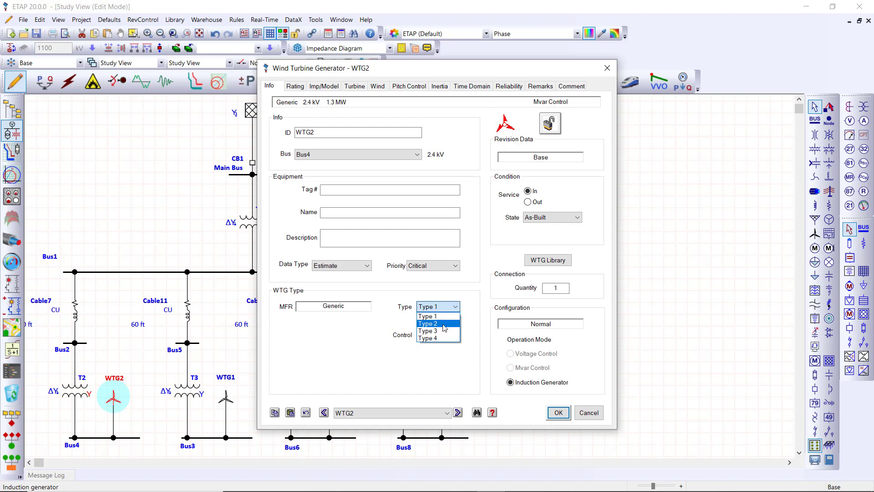
{"action": "left_click", "coordinate": [440, 323]}
{"action": "left_click", "coordinate": [408, 88]}
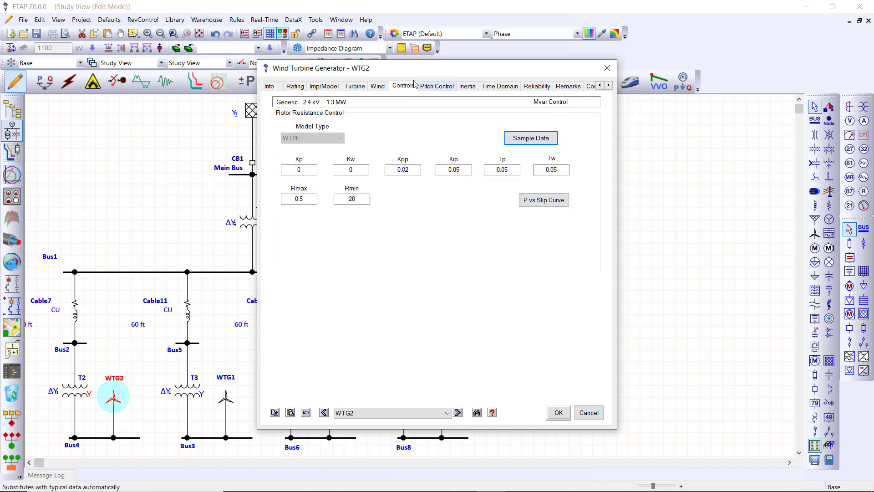
{"action": "left_click", "coordinate": [272, 88]}
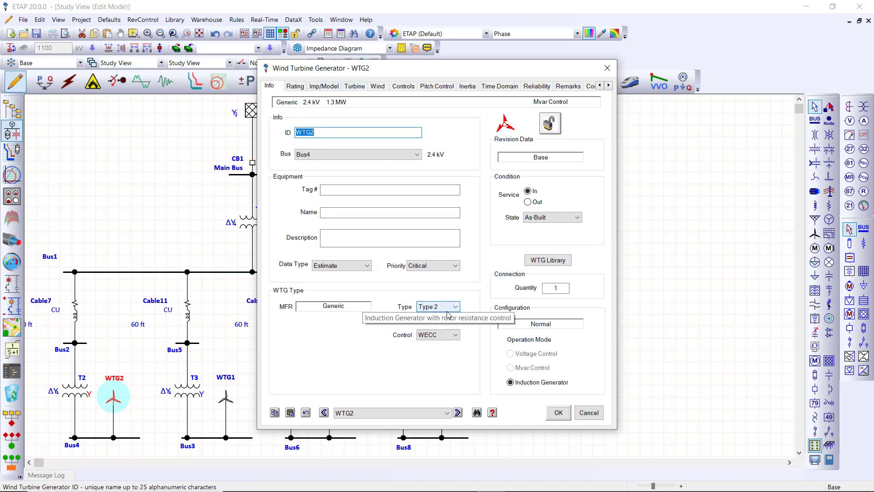
Step: Examine WTG2's turbine aerodynamics and power coefficients, along with its base wind speed and wind disturbance settings
{"action": "left_click", "coordinate": [354, 87]}
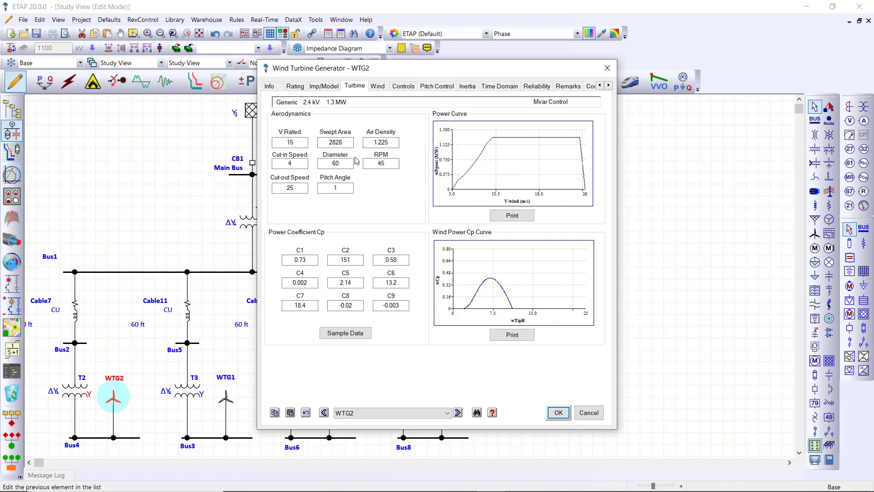
{"action": "double_click", "coordinate": [323, 139]}
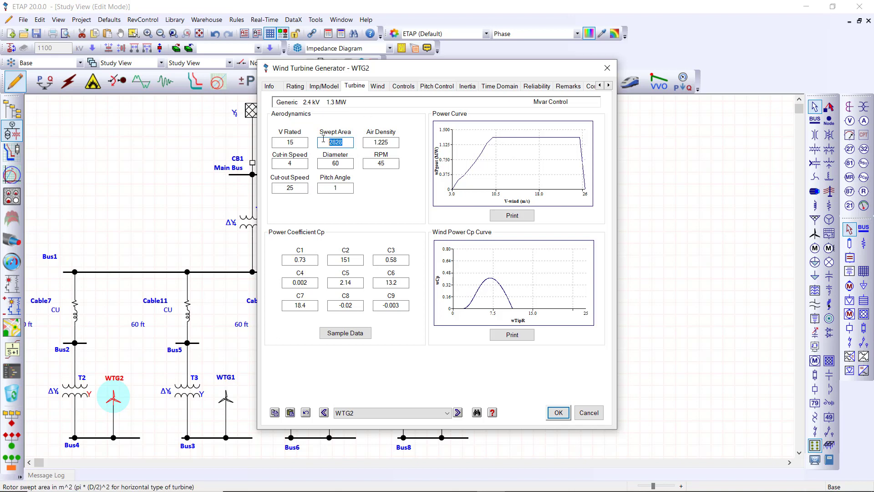
{"action": "double_click", "coordinate": [365, 163]}
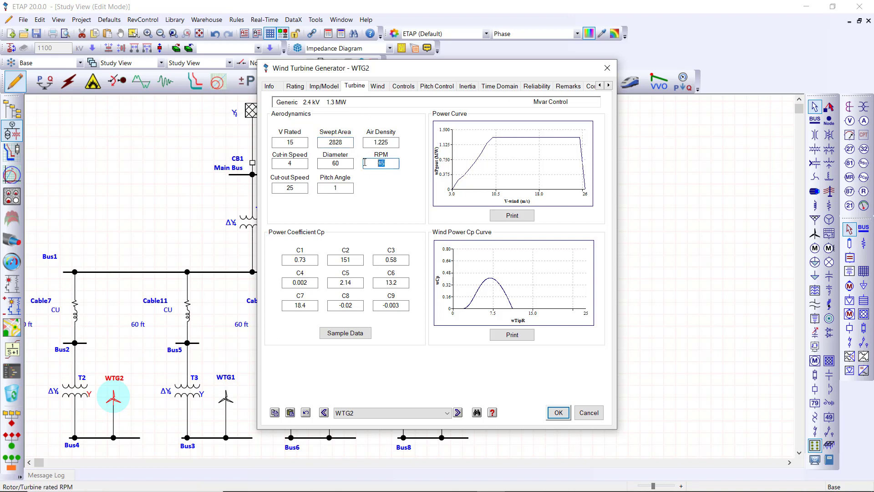
{"action": "double_click", "coordinate": [335, 188]}
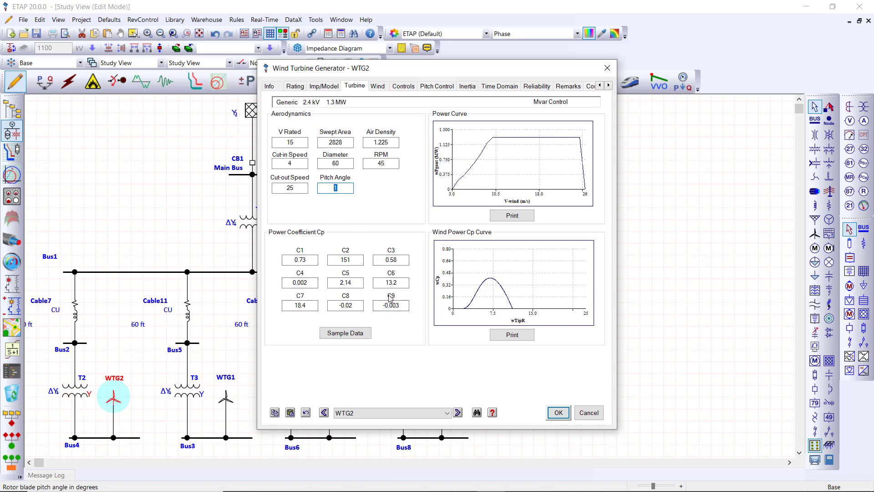
{"action": "left_click", "coordinate": [380, 88]}
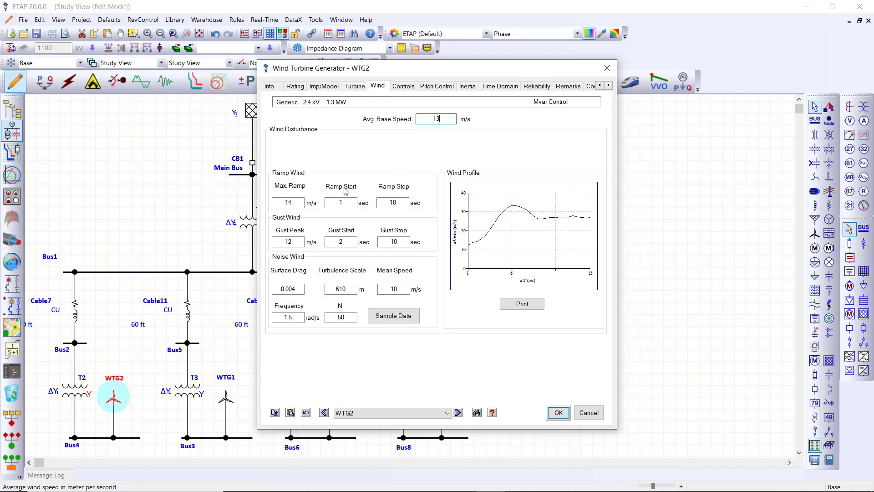
{"action": "left_click", "coordinate": [293, 203]}
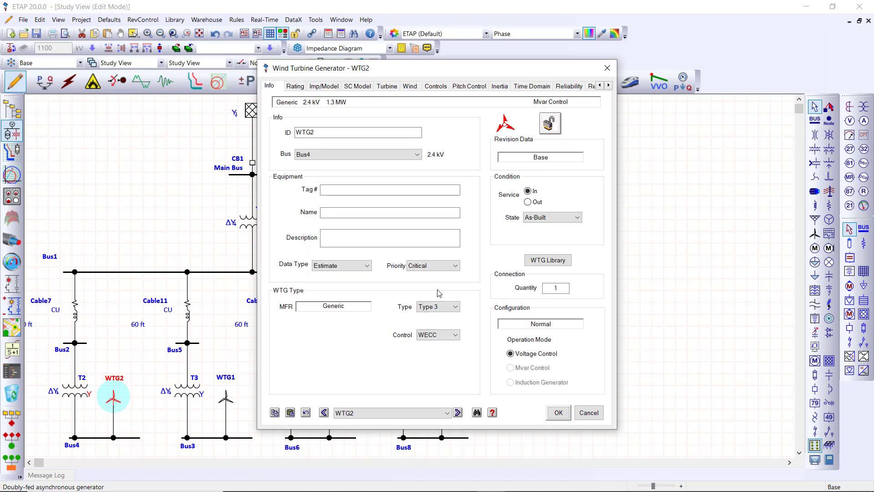
Step: Review the Type 3 impedance model, reactive and active power controls and pitch control of WTG2, and accept the editor
{"action": "left_click", "coordinate": [333, 87]}
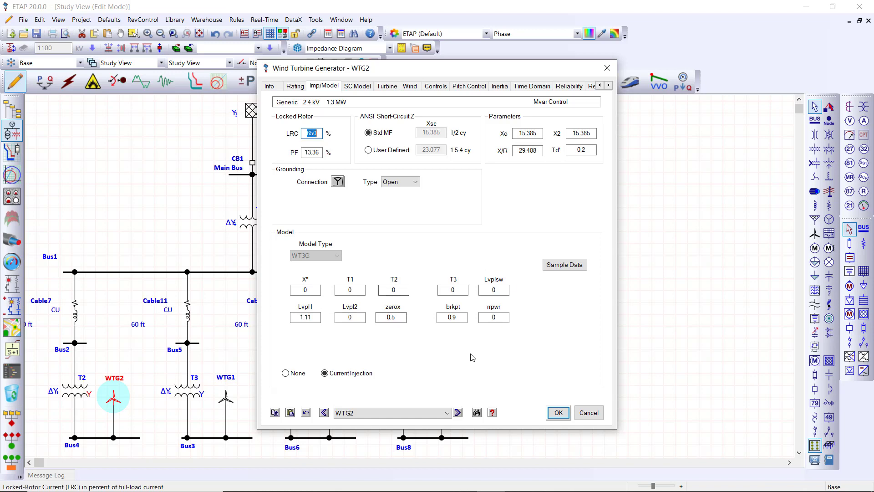
{"action": "left_click", "coordinate": [443, 89]}
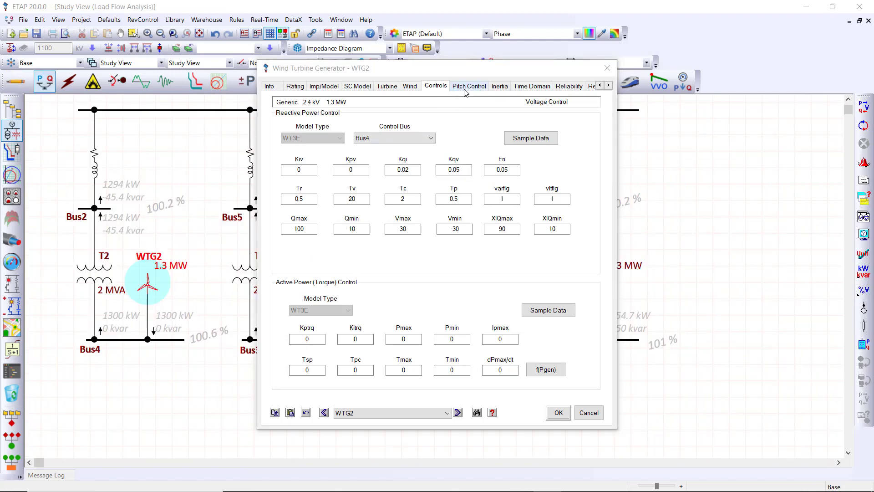
{"action": "left_click", "coordinate": [466, 91]}
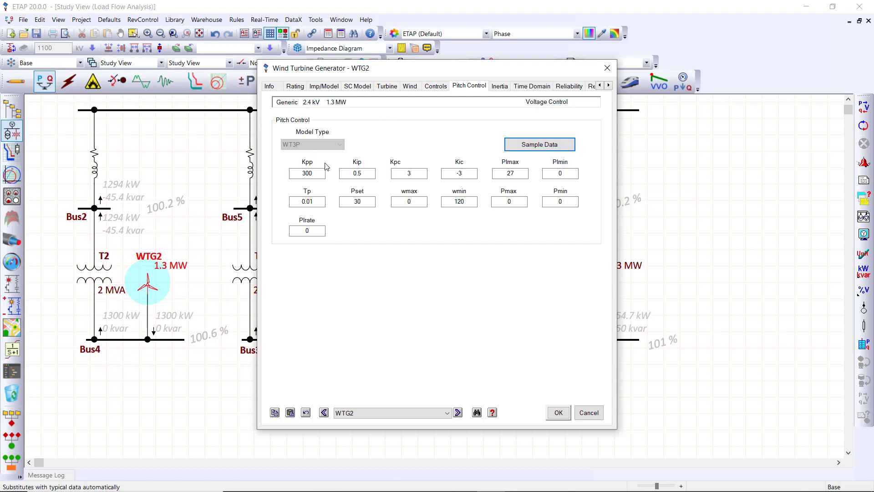
{"action": "left_click", "coordinate": [558, 413]}
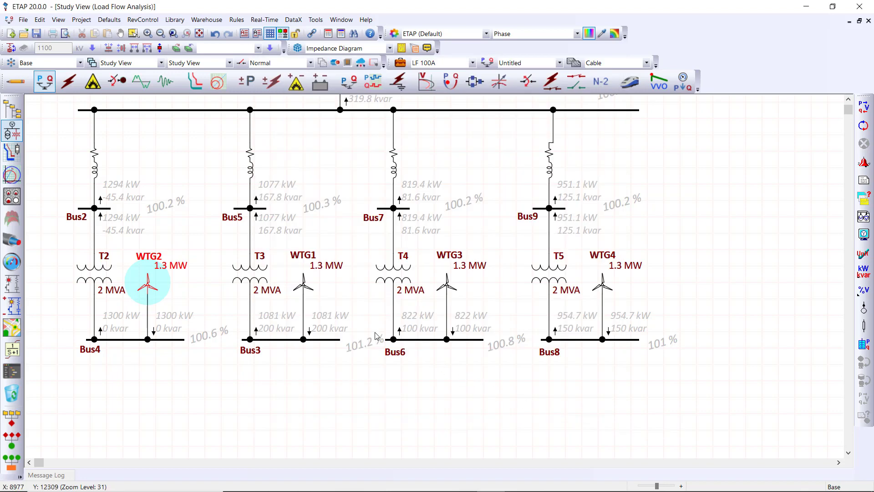
Step: Display the load flow results, set WTG2 to Type 1 with induction generator operation, and rerun the load flow
{"action": "left_click", "coordinate": [51, 85]}
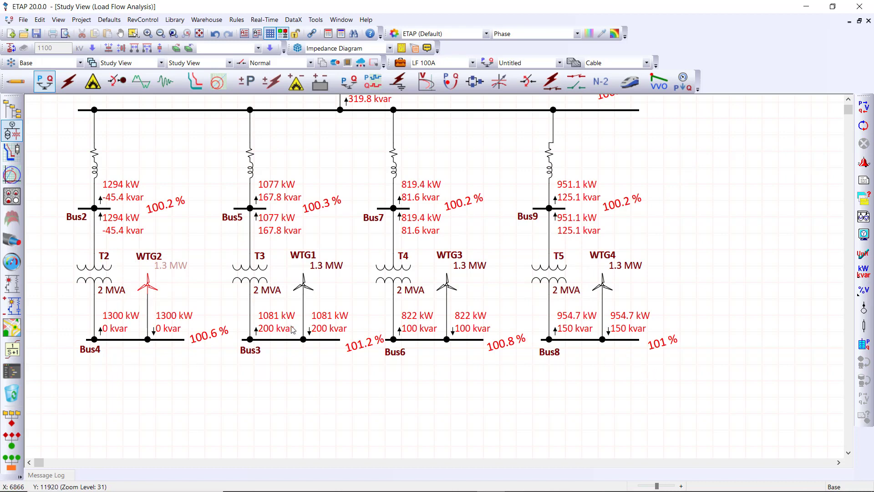
{"action": "scroll", "coordinate": [279, 327], "scroll_direction": "up", "scroll_amount": 4}
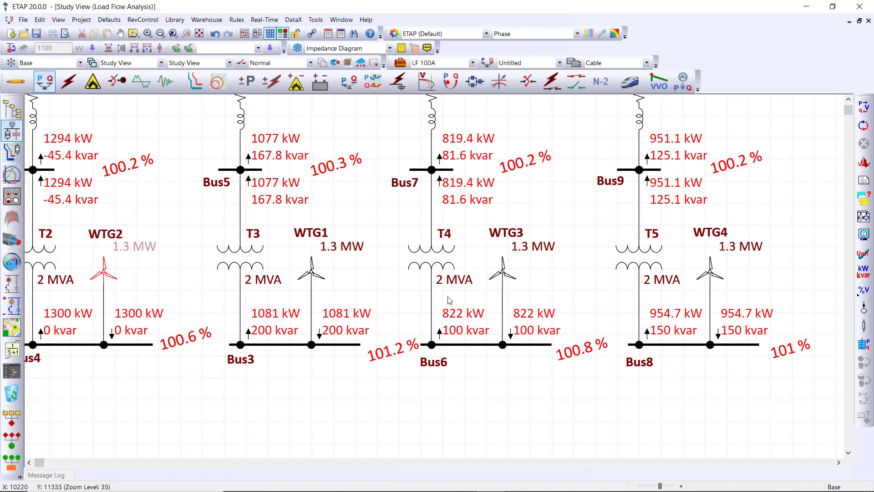
{"action": "double_click", "coordinate": [104, 275]}
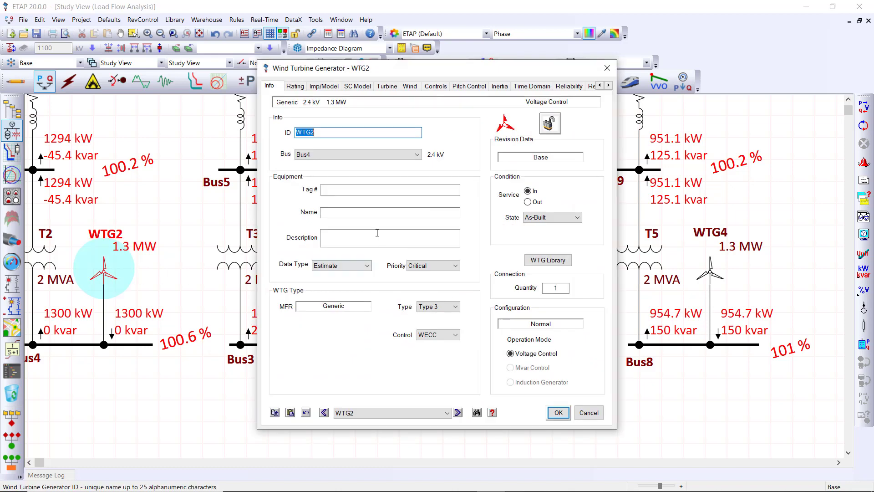
{"action": "left_click", "coordinate": [437, 307]}
{"action": "left_click", "coordinate": [440, 316]}
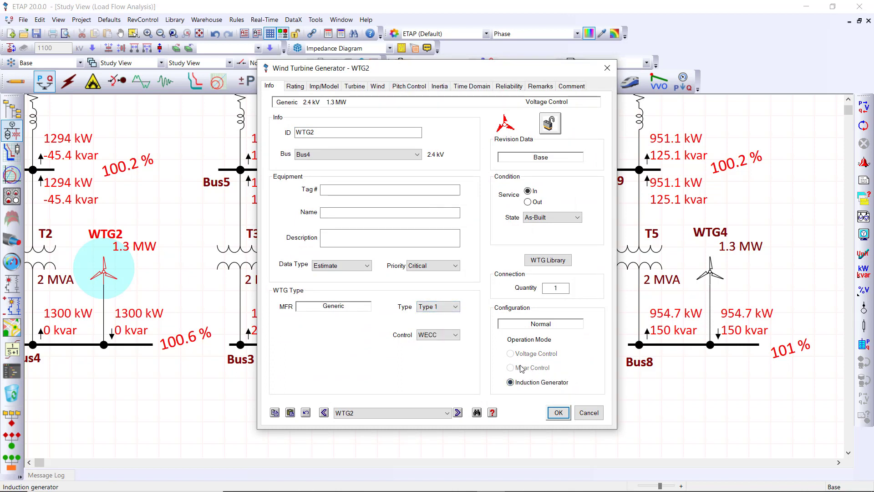
{"action": "left_click", "coordinate": [559, 412]}
{"action": "left_click", "coordinate": [863, 109]}
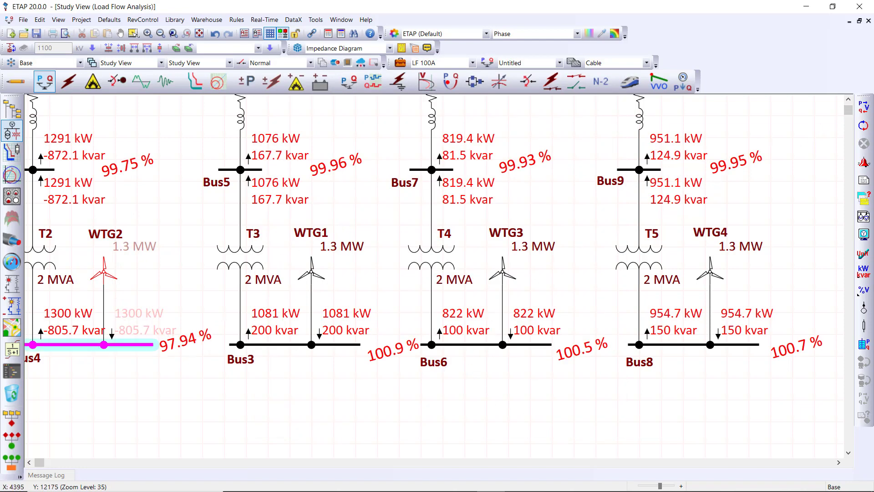
Step: Compare the load flow results at WTG2 and WTG1, and restore WTG2's default data with Type 3, Generic control and Mvar Control
{"action": "scroll", "coordinate": [104, 344], "scroll_direction": "up", "scroll_amount": 2}
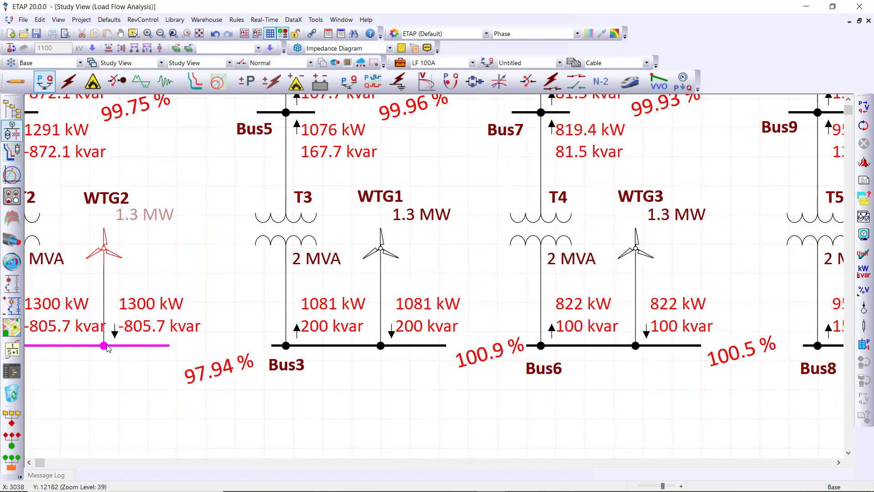
{"action": "scroll", "coordinate": [107, 348], "scroll_direction": "up", "scroll_amount": 1}
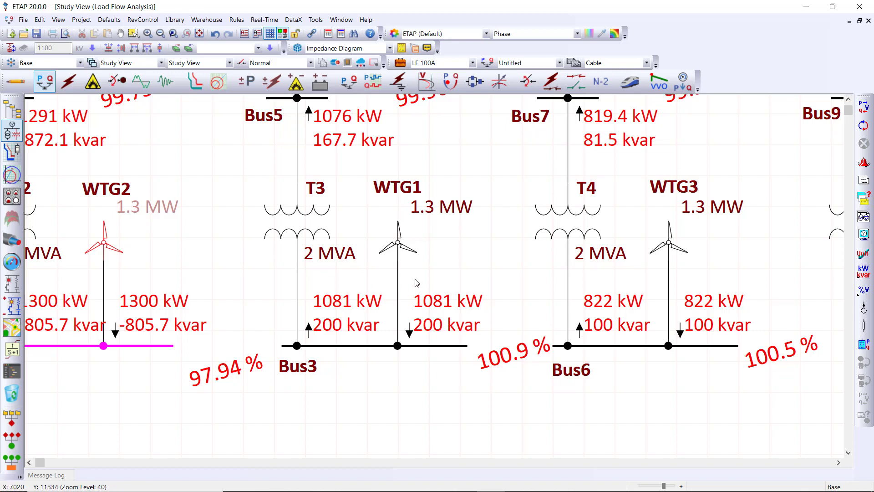
{"action": "scroll", "coordinate": [432, 280], "scroll_direction": "down", "scroll_amount": 2}
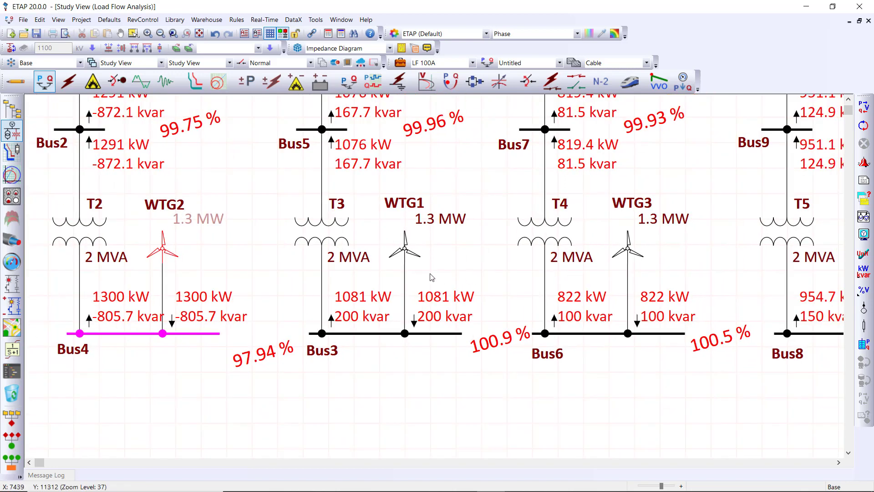
{"action": "double_click", "coordinate": [163, 248]}
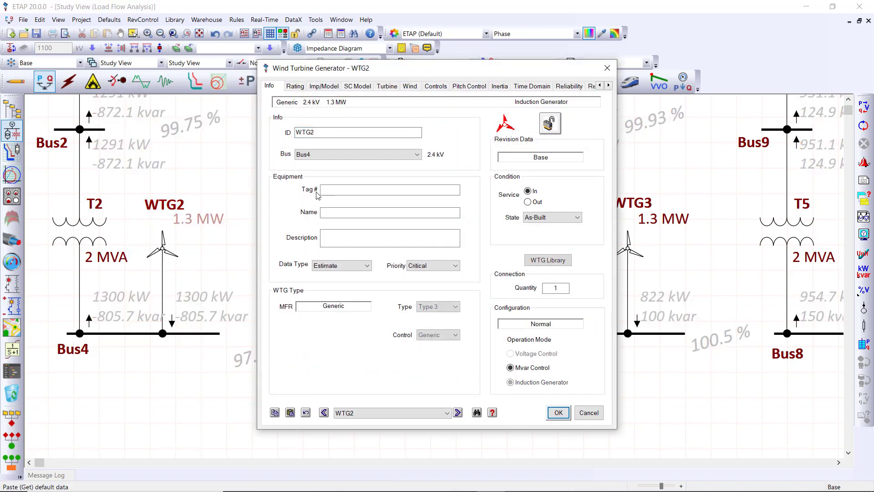
{"action": "left_click", "coordinate": [296, 86]}
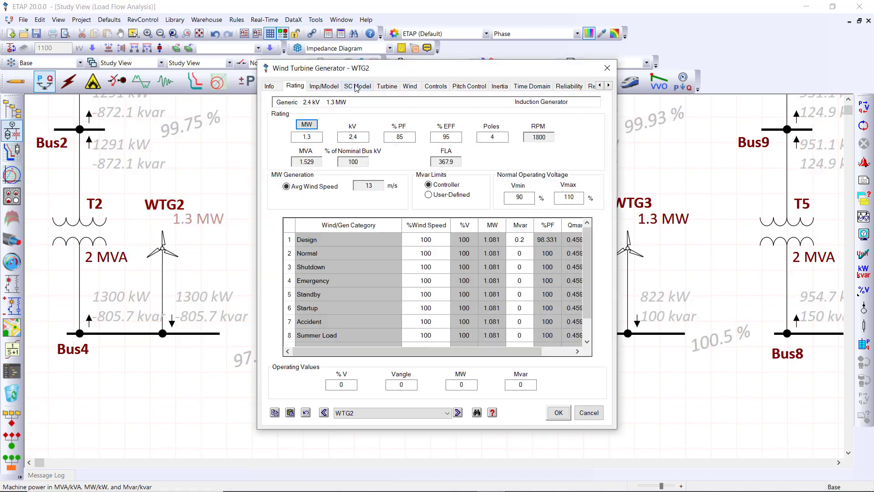
Step: Set WTG2's turbine pitch angle to 0.5 and rerun the load flow
{"action": "left_click", "coordinate": [387, 86]}
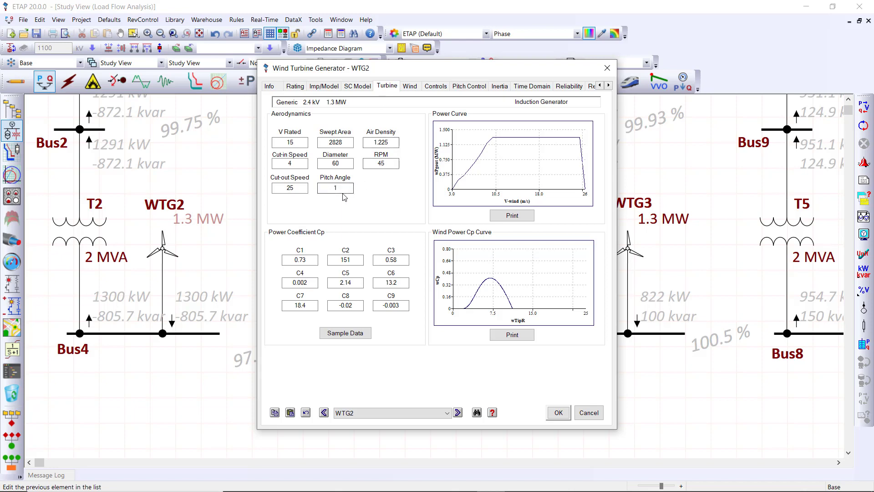
{"action": "left_click_drag", "start_coordinate": [340, 189], "coordinate": [307, 189]}
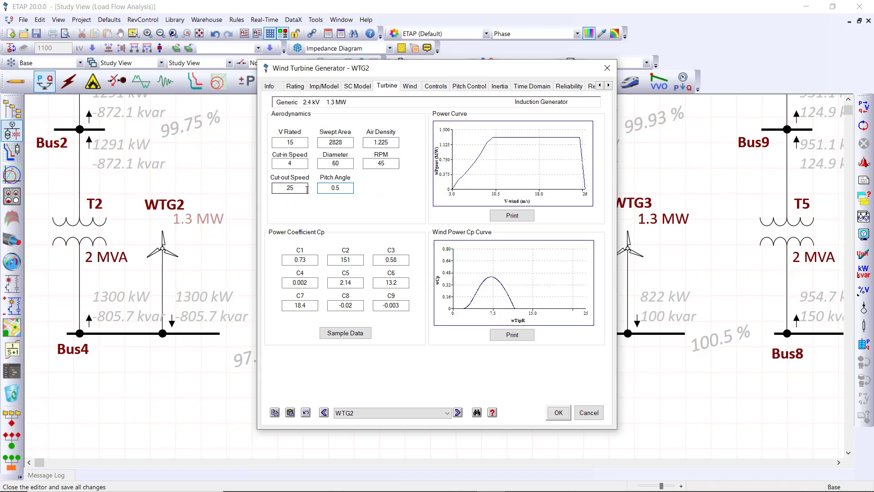
{"action": "left_click", "coordinate": [558, 412]}
{"action": "left_click", "coordinate": [863, 107]}
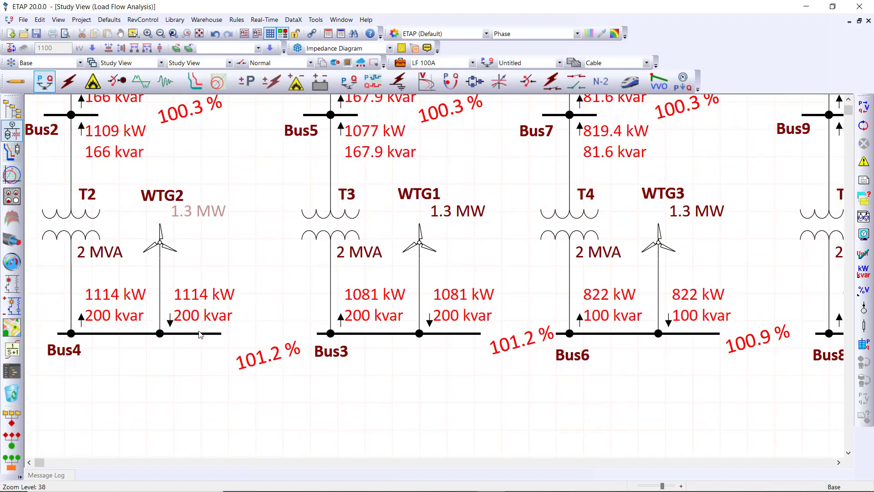
Step: Inspect the updated WTG2 and WTG1 power flows, and run the three-phase device duty short-circuit calculation with the ANSI Duty study case
{"action": "scroll", "coordinate": [202, 337], "scroll_direction": "up", "scroll_amount": 3}
{"action": "scroll", "coordinate": [202, 338], "scroll_direction": "up", "scroll_amount": 1}
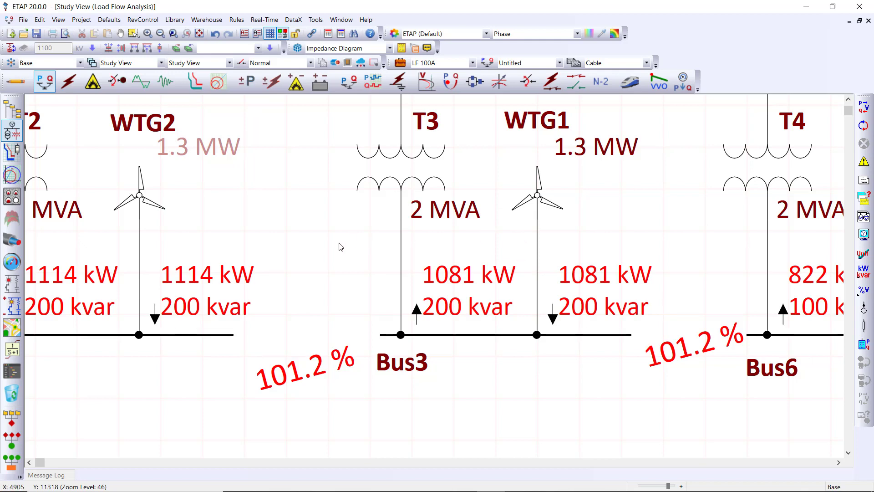
{"action": "scroll", "coordinate": [355, 246], "scroll_direction": "down", "scroll_amount": 4}
{"action": "scroll", "coordinate": [457, 232], "scroll_direction": "up", "scroll_amount": 1}
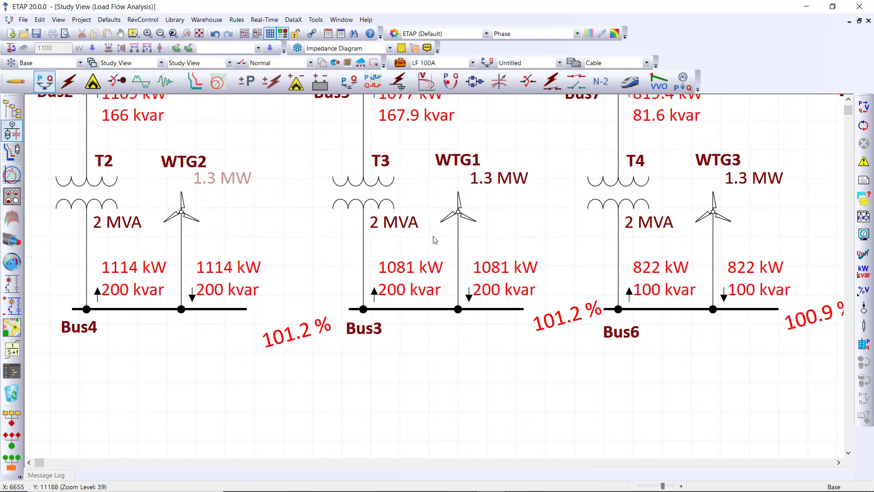
{"action": "left_click", "coordinate": [65, 82]}
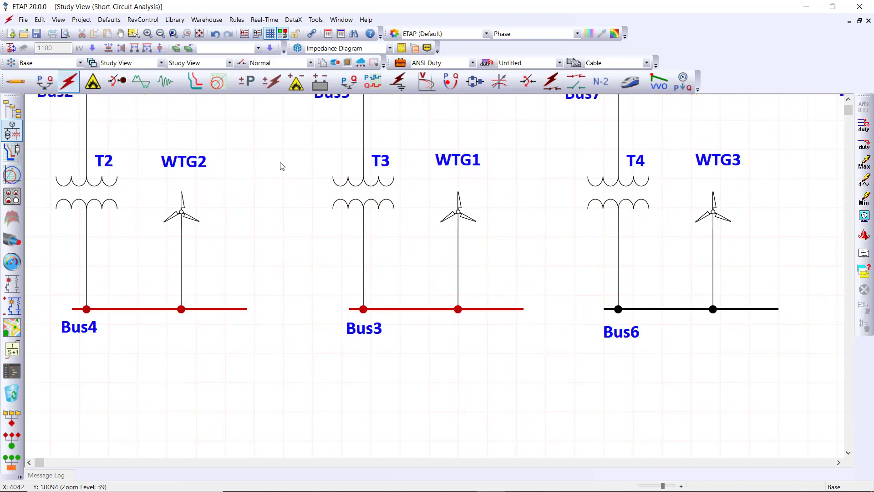
{"action": "scroll", "coordinate": [537, 264], "scroll_direction": "down", "scroll_amount": 1}
{"action": "scroll", "coordinate": [545, 243], "scroll_direction": "up", "scroll_amount": 1}
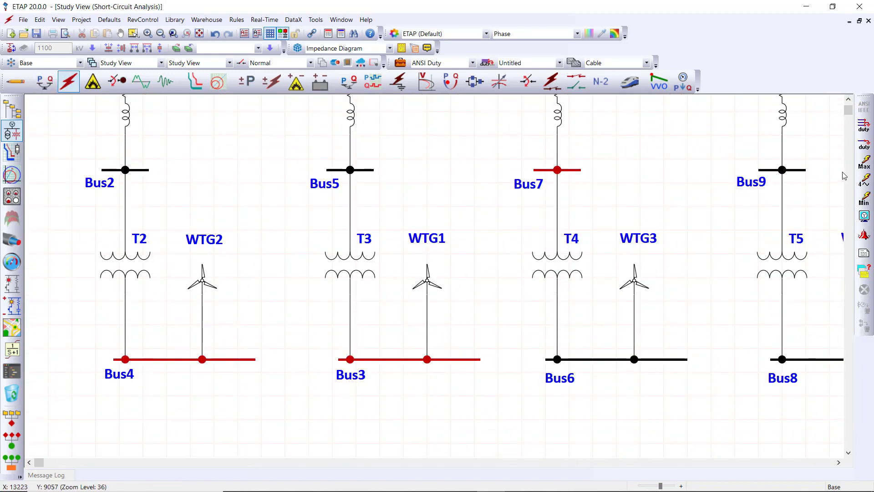
{"action": "left_click", "coordinate": [864, 124]}
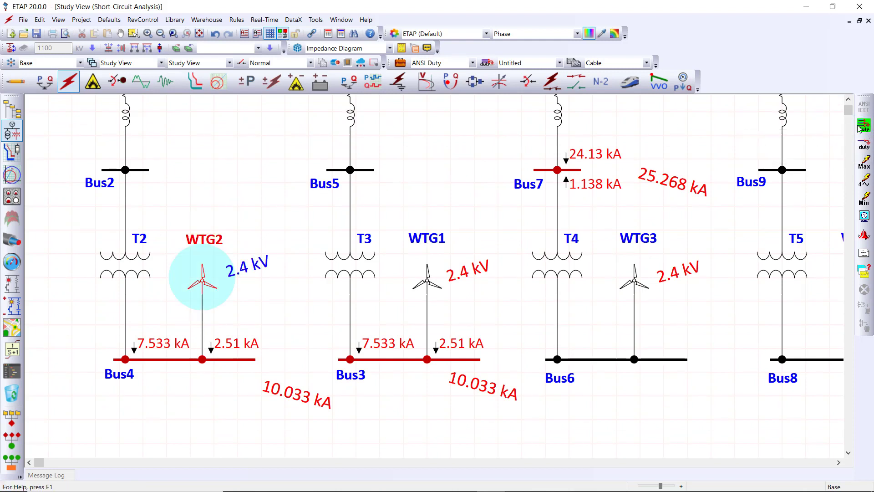
Step: Set WTG2's crowbar resistance to 10 % in its short-circuit model
{"action": "double_click", "coordinate": [202, 282]}
{"action": "left_click_drag", "start_coordinate": [446, 69], "coordinate": [573, 58]}
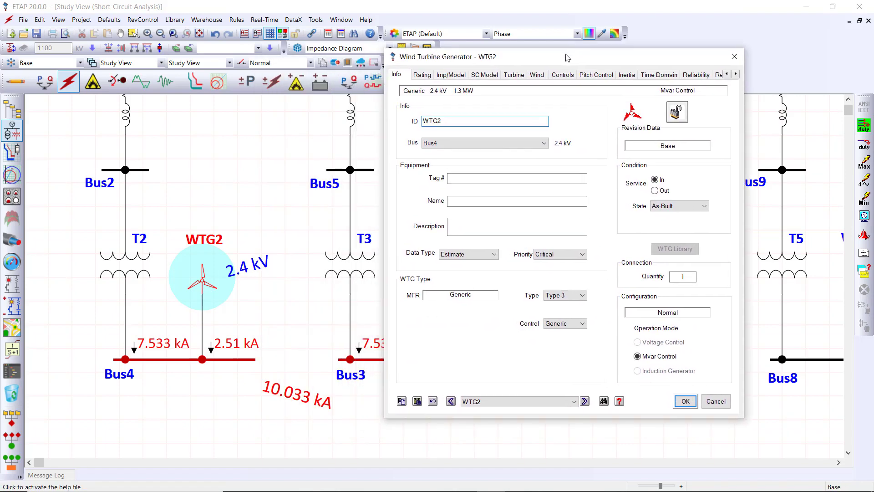
{"action": "left_click", "coordinate": [486, 77]}
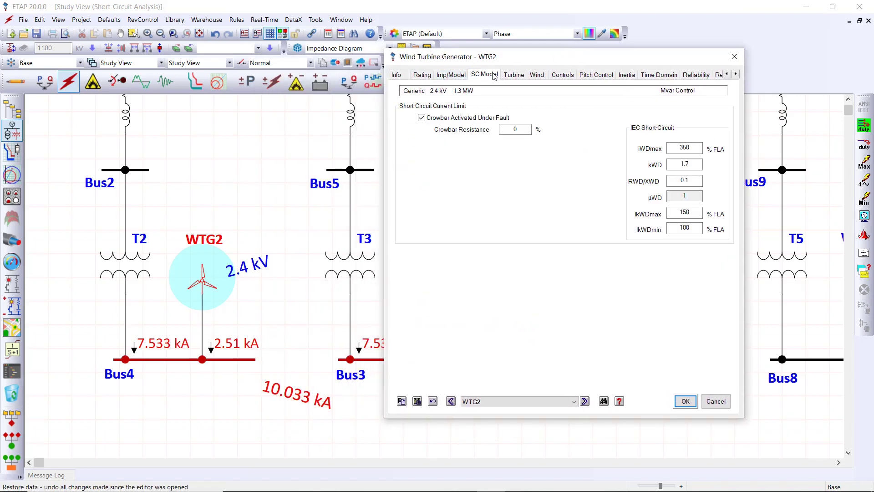
{"action": "left_click", "coordinate": [500, 132]}
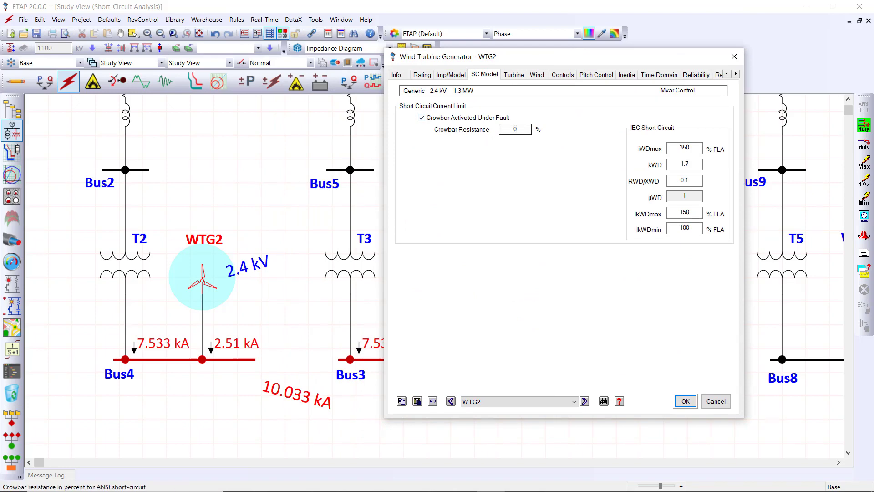
{"action": "type", "text": "10"}
{"action": "key", "text": "Return"}
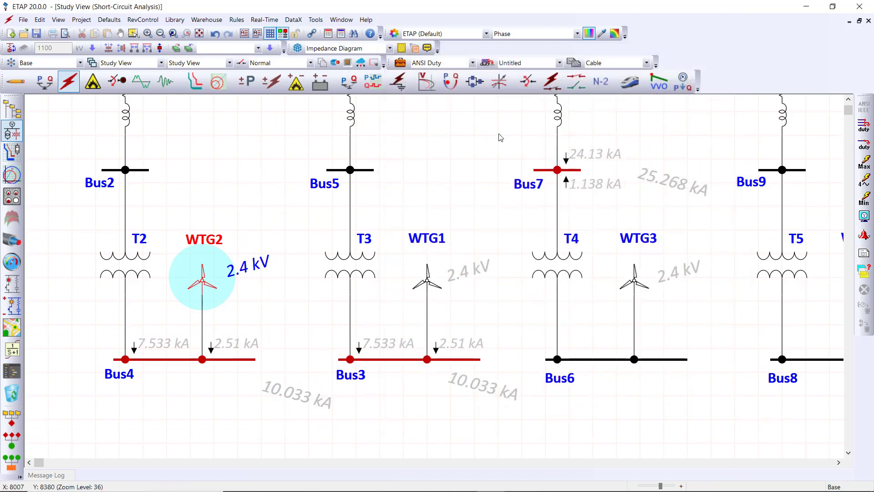
Step: Rerun the three-phase device duty short-circuit calculation and compare the fault currents at Bus4 and Bus3
{"action": "left_click", "coordinate": [864, 125]}
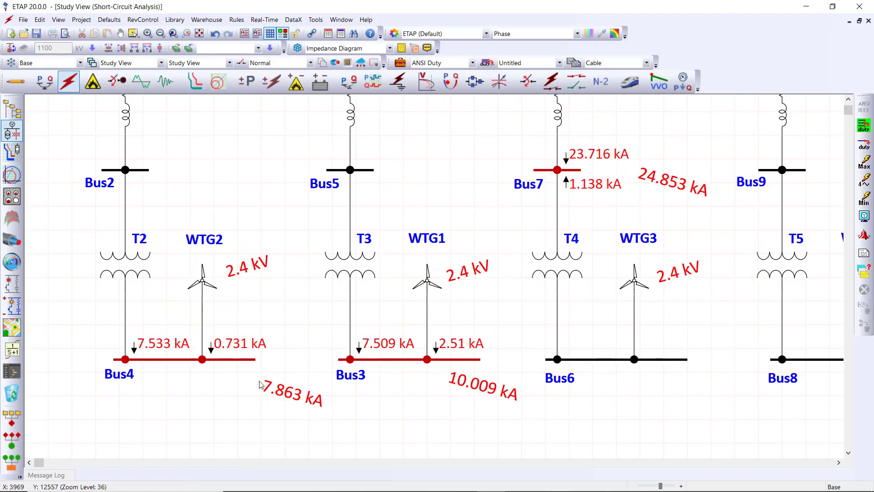
{"action": "scroll", "coordinate": [260, 385], "scroll_direction": "up", "scroll_amount": 3}
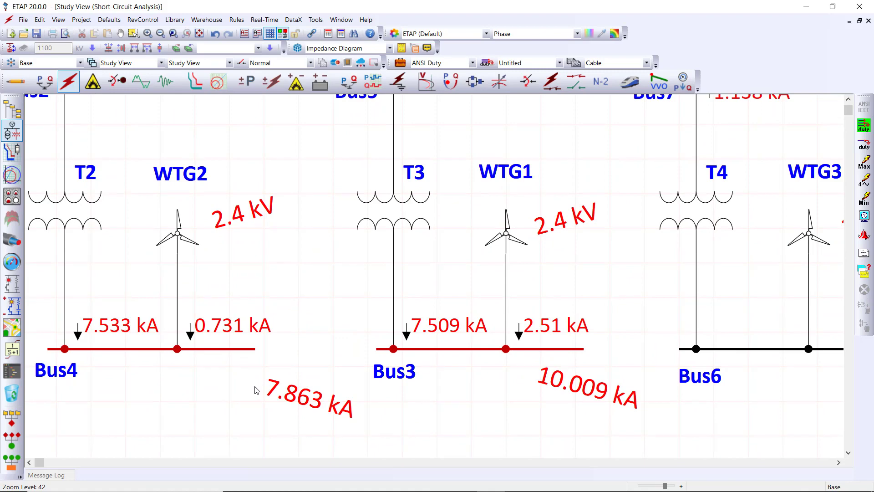
{"action": "scroll", "coordinate": [323, 268], "scroll_direction": "down", "scroll_amount": 3}
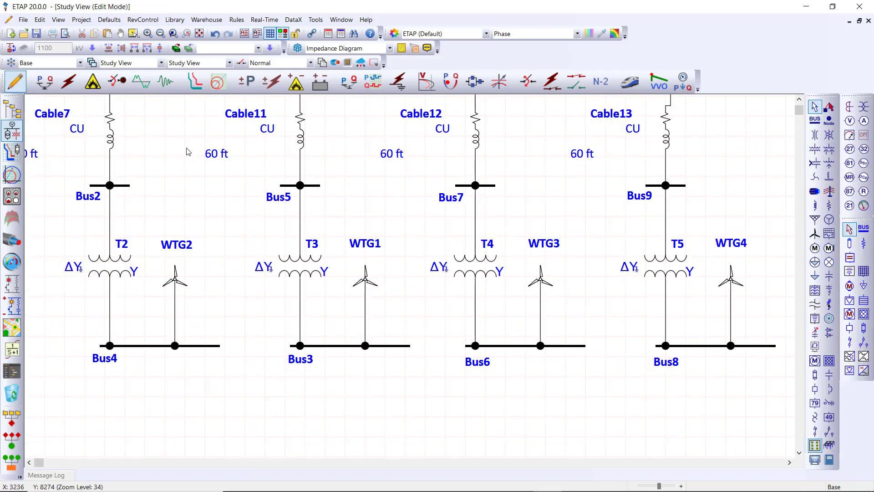
Step: Switch to transient stability analysis and review the events of the FaultTermBus study case
{"action": "left_click", "coordinate": [165, 88]}
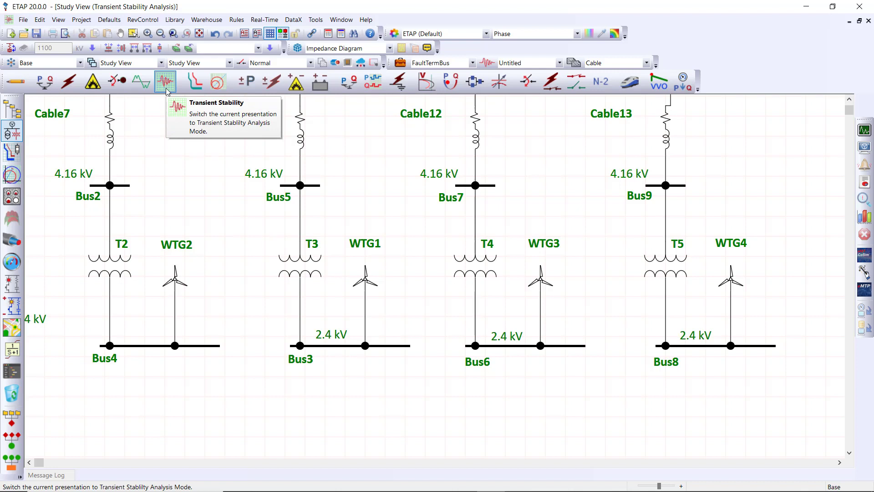
{"action": "left_click", "coordinate": [400, 63]}
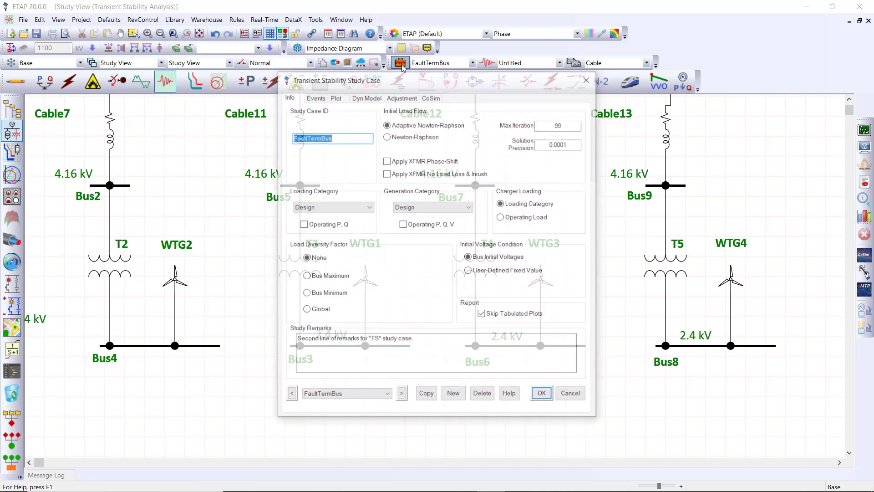
{"action": "left_click", "coordinate": [318, 97]}
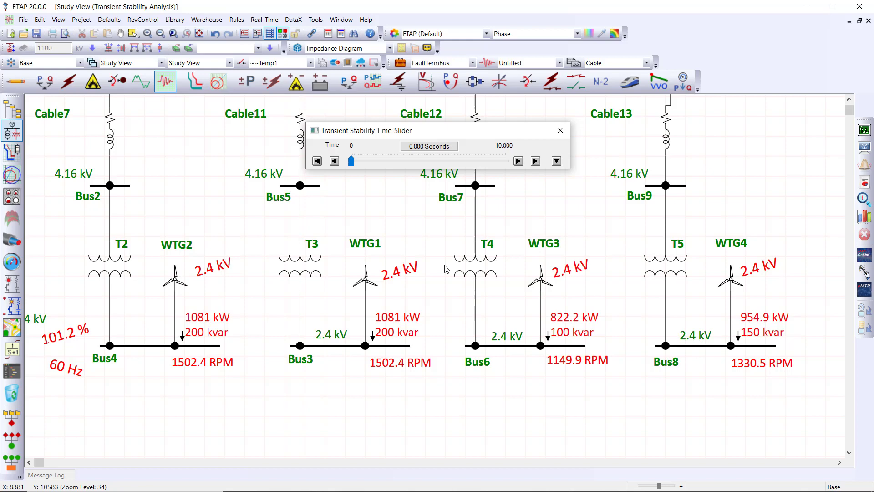
Step: Compare the average base wind speeds of WTG2 and WTG3 without changing their data
{"action": "double_click", "coordinate": [176, 278]}
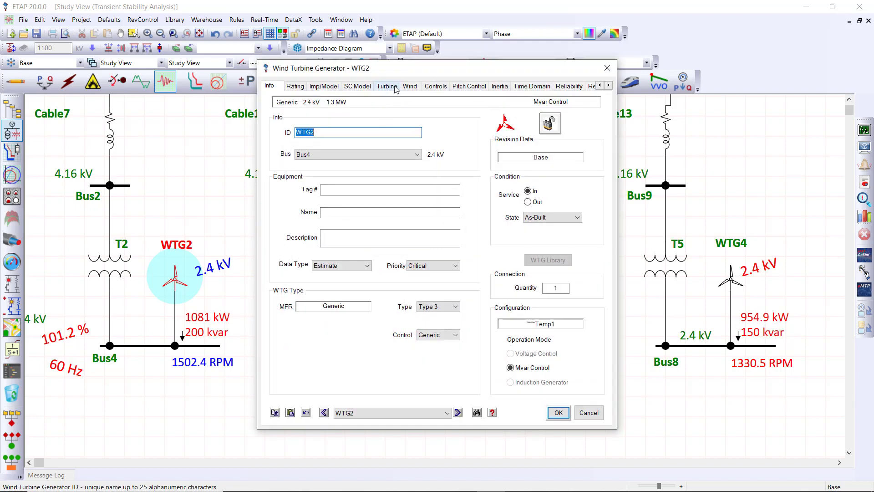
{"action": "left_click", "coordinate": [410, 86]}
{"action": "left_click", "coordinate": [439, 119]}
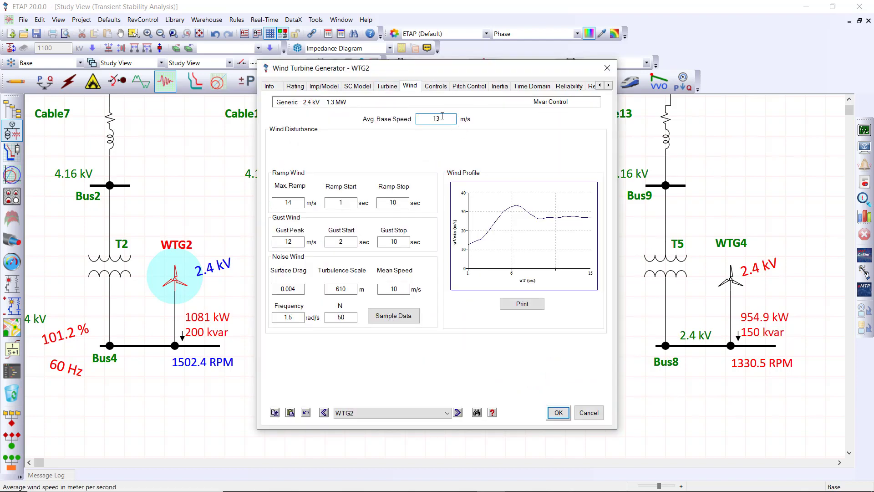
{"action": "left_click", "coordinate": [606, 70]}
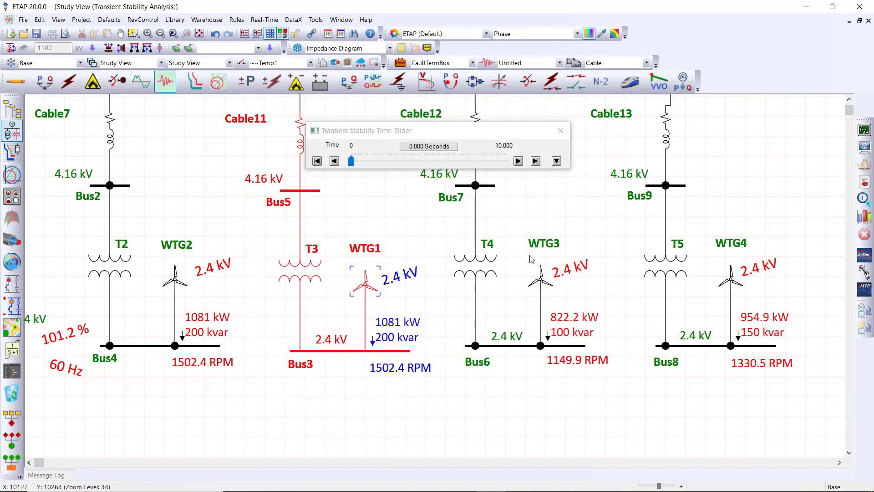
{"action": "double_click", "coordinate": [548, 287]}
{"action": "left_click", "coordinate": [410, 85]}
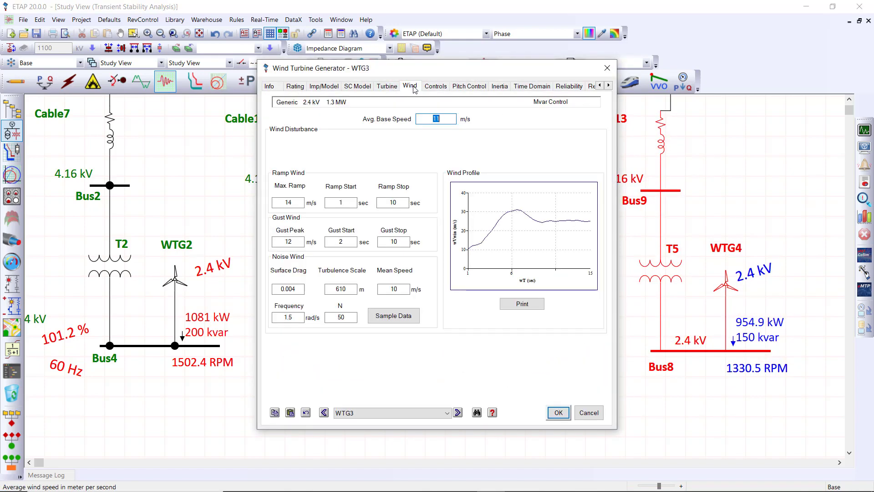
{"action": "left_click", "coordinate": [450, 118]}
{"action": "left_click", "coordinate": [588, 412]}
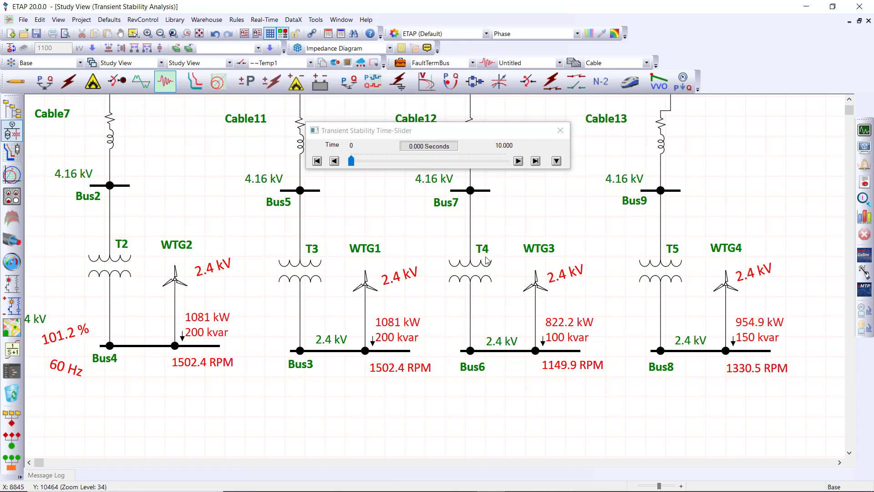
Step: Advance the transient stability results to 3.751 seconds and examine each turbine's power and speed
{"action": "left_click", "coordinate": [518, 162]}
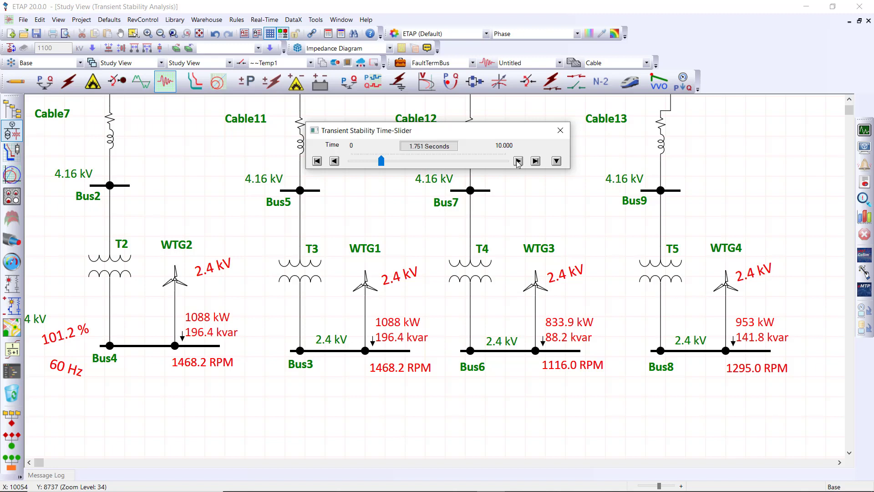
{"action": "left_click", "coordinate": [518, 161]}
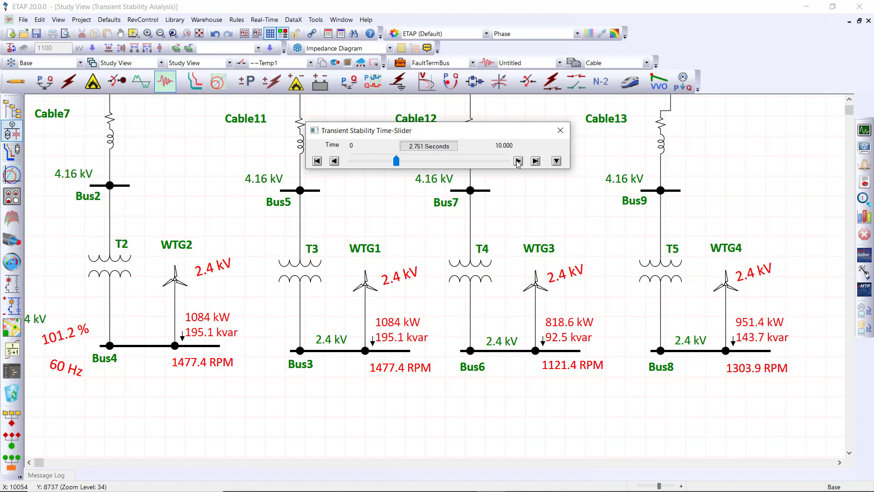
{"action": "left_click", "coordinate": [518, 161]}
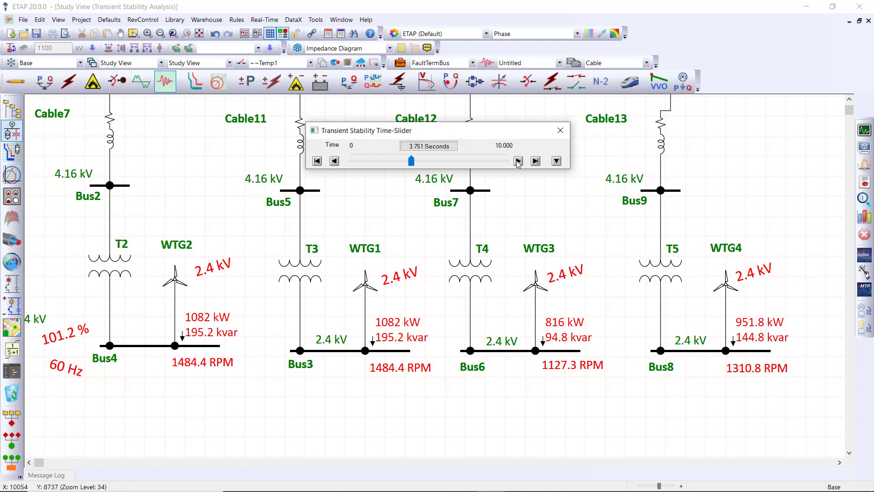
Step: Plot all wind turbine results for WTG2 from 0 to 10 seconds and read the curves with the linked cursor
{"action": "left_click", "coordinate": [864, 217]}
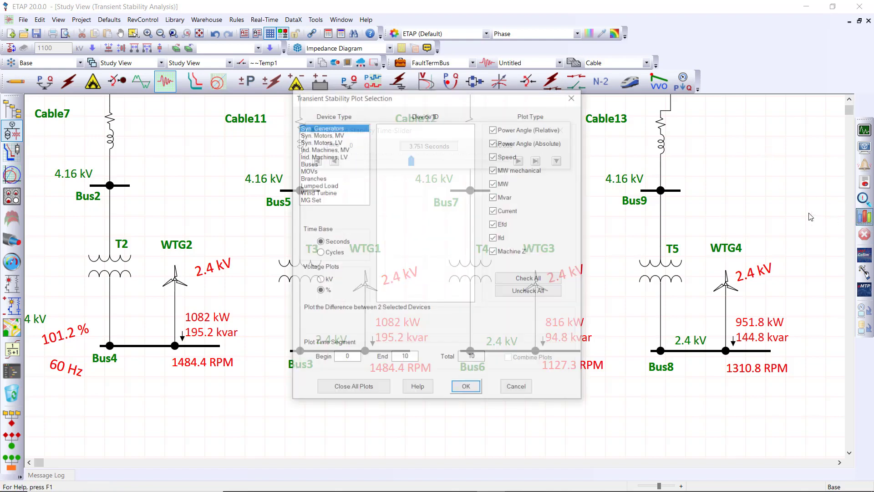
{"action": "left_click", "coordinate": [317, 192]}
{"action": "left_click", "coordinate": [404, 134]}
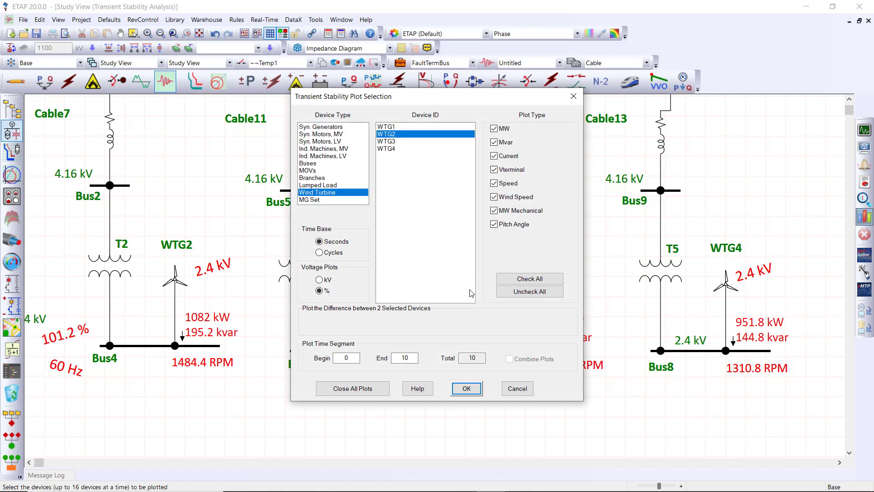
{"action": "left_click", "coordinate": [467, 388]}
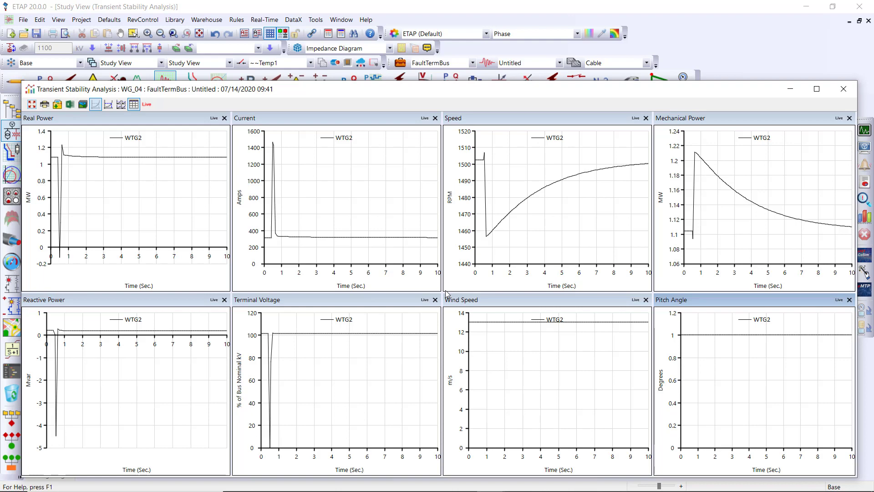
{"action": "left_click", "coordinate": [120, 105]}
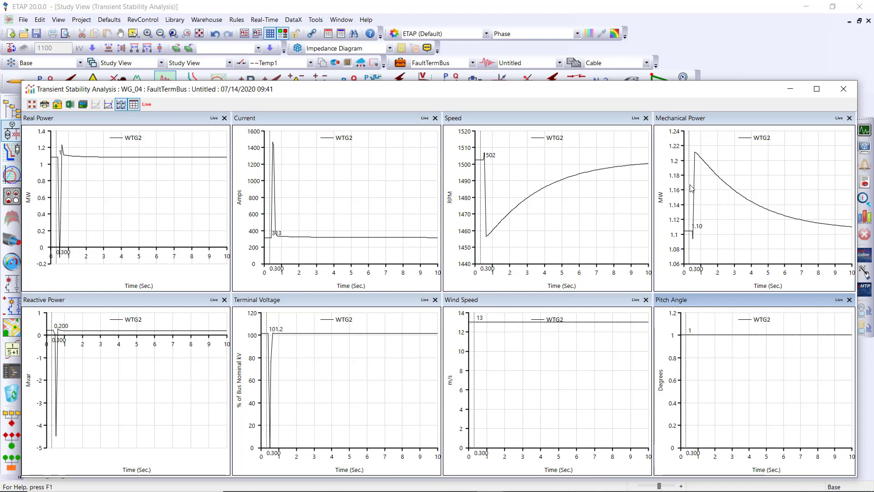
{"action": "left_click", "coordinate": [844, 90]}
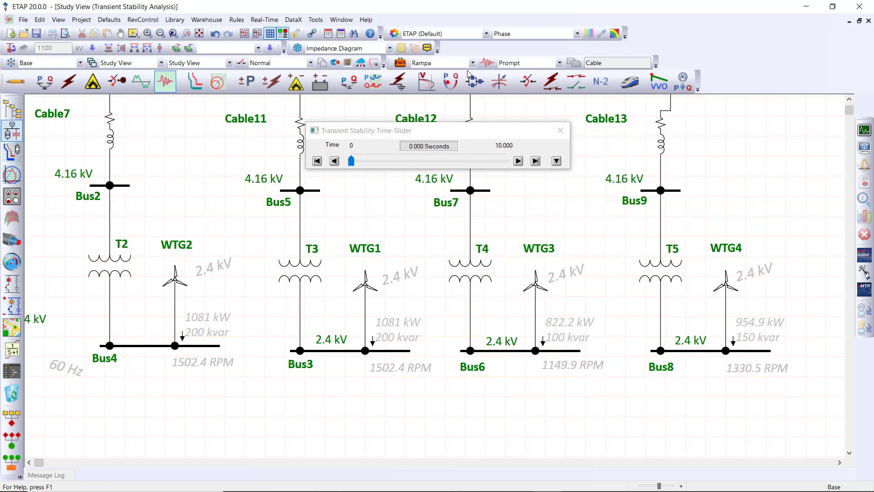
Step: Examine the Rampa study case's event and its wind gust action on WTG1
{"action": "left_click", "coordinate": [404, 67]}
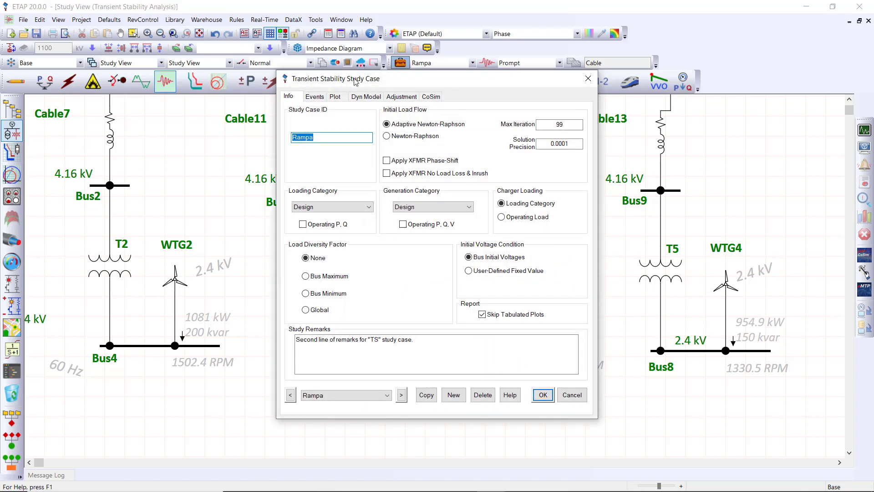
{"action": "left_click", "coordinate": [319, 97]}
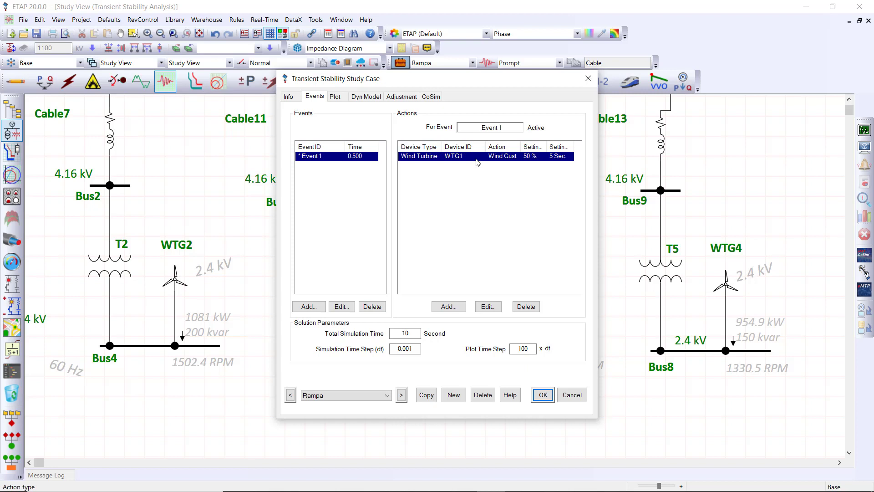
{"action": "left_click", "coordinate": [586, 80]}
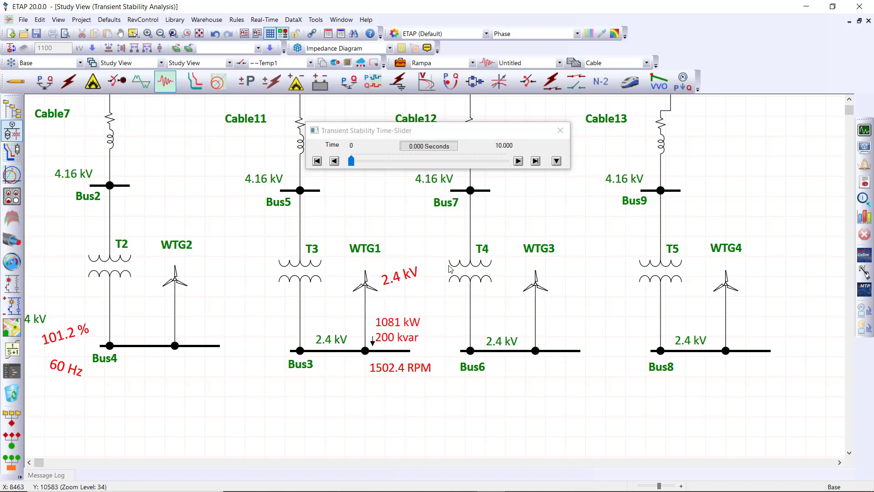
Step: Advance the Rampa results to 1.901 seconds and locate the WTG1 wind gust through the action list
{"action": "scroll", "coordinate": [400, 366], "scroll_direction": "up", "scroll_amount": 2}
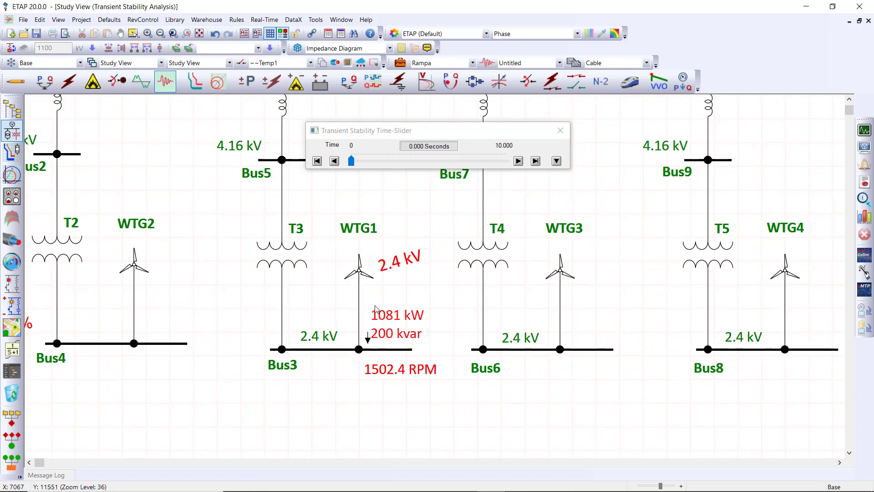
{"action": "left_click", "coordinate": [518, 161]}
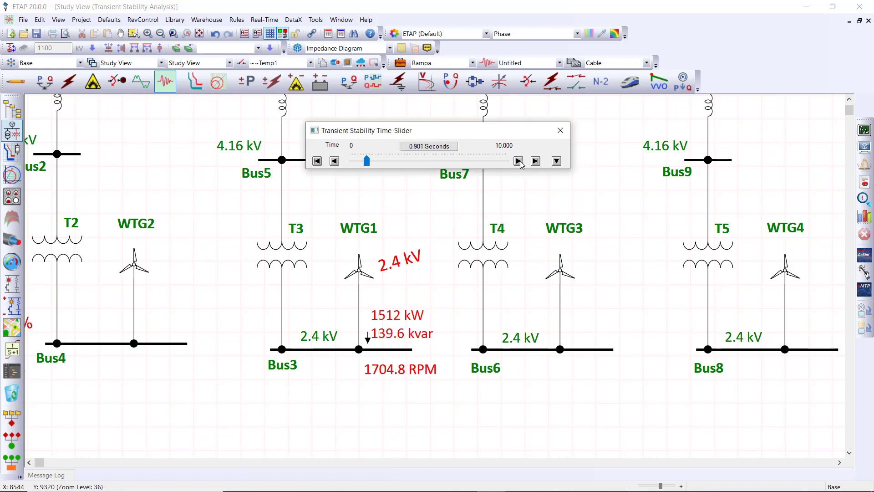
{"action": "left_click", "coordinate": [556, 161]}
{"action": "left_click_drag", "start_coordinate": [525, 138], "coordinate": [641, 145]}
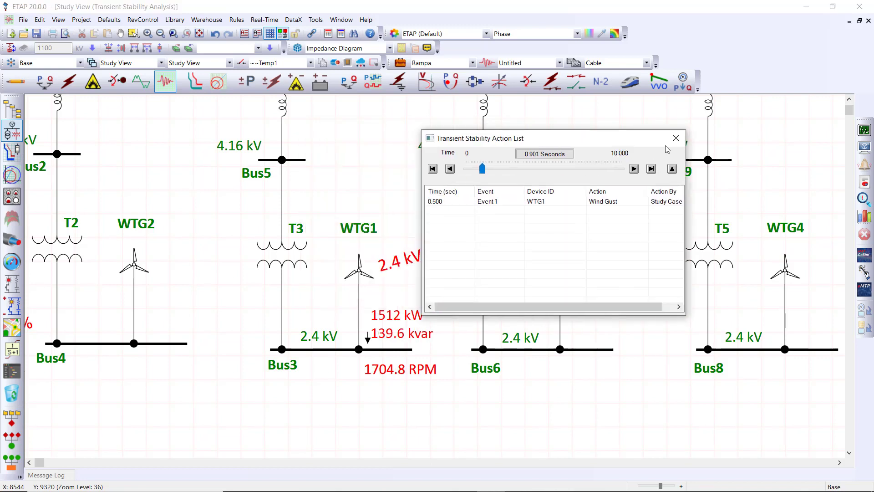
{"action": "left_click", "coordinate": [627, 214]}
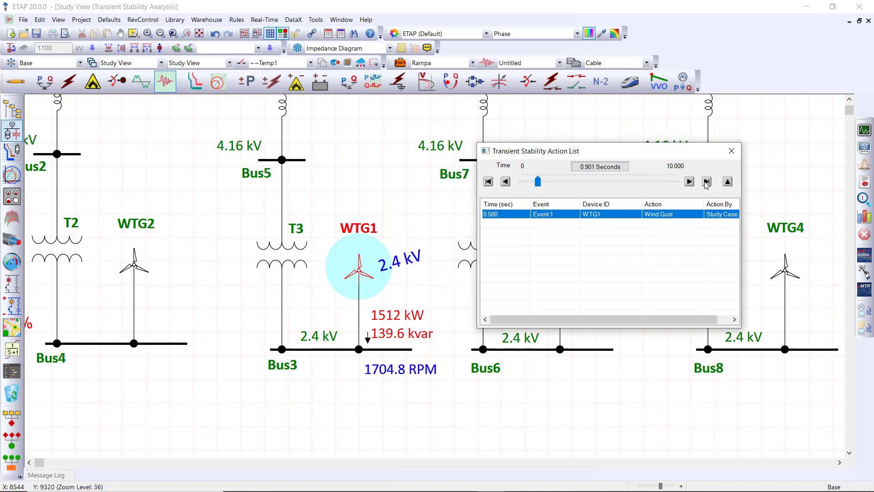
{"action": "left_click", "coordinate": [689, 182]}
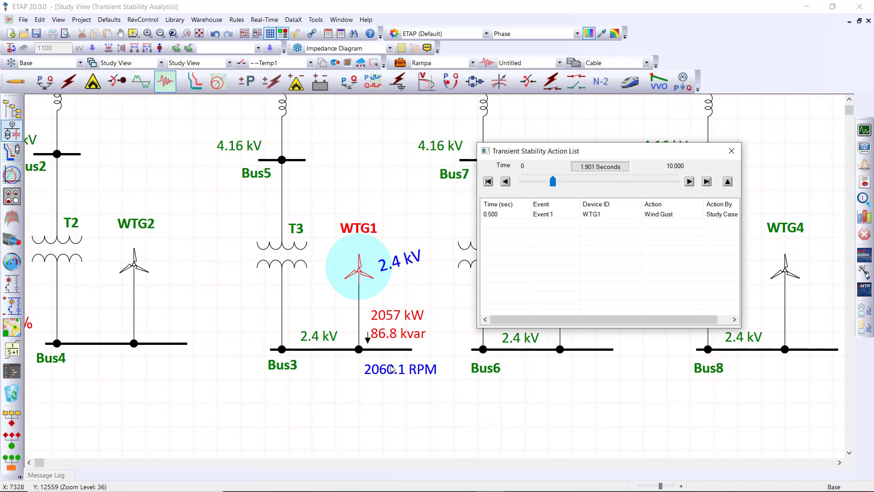
Step: Plot all wind turbine results for WTG1 from 0 to 10 seconds and read the curves with the linked cursor
{"action": "left_click", "coordinate": [864, 216]}
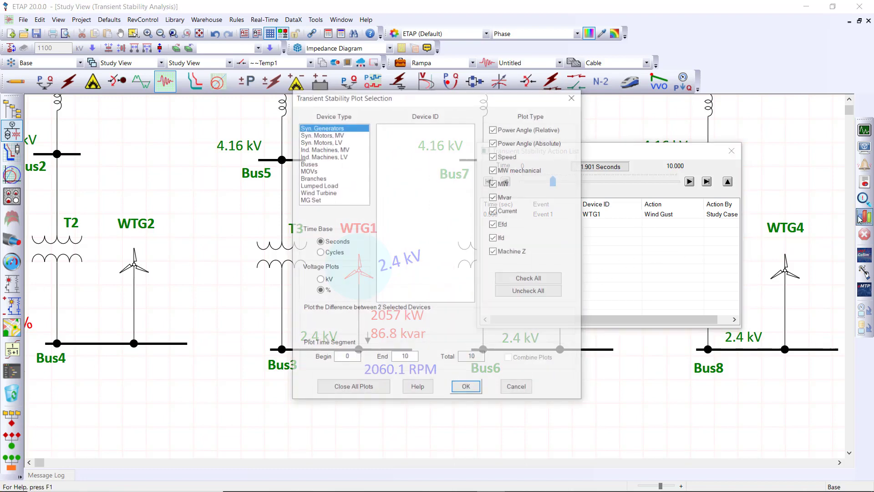
{"action": "left_click", "coordinate": [331, 193]}
{"action": "left_click", "coordinate": [396, 129]}
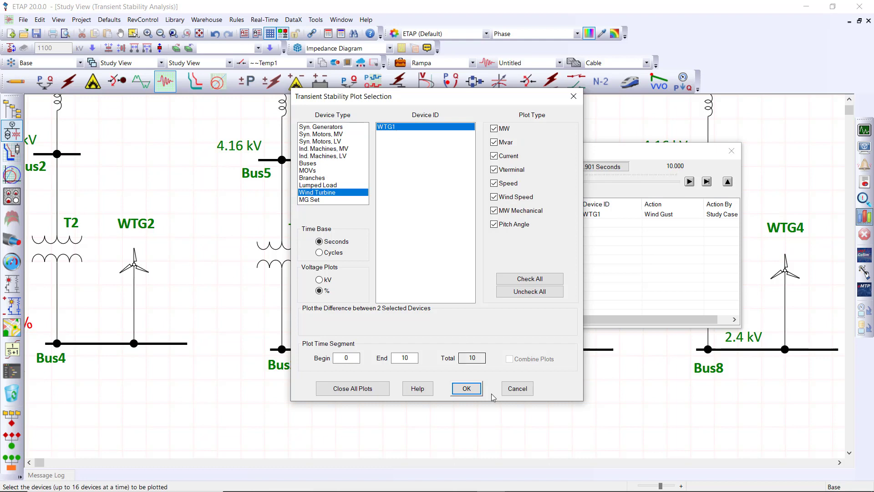
{"action": "left_click", "coordinate": [473, 387]}
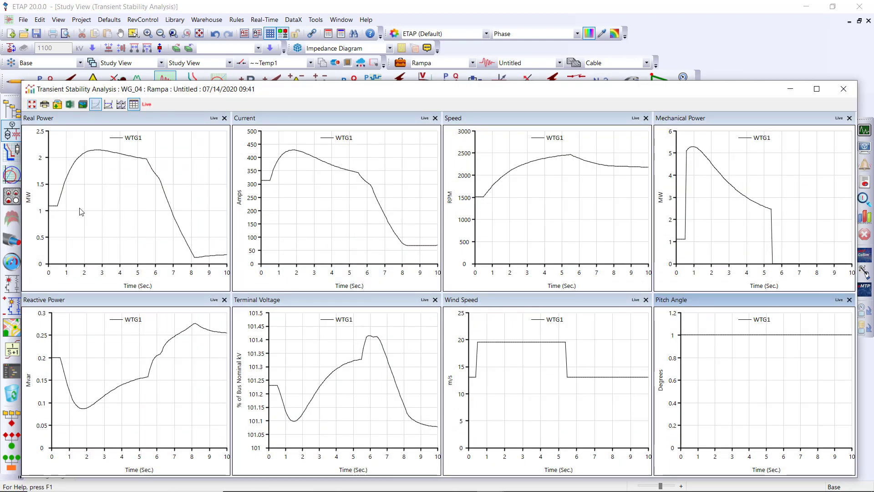
{"action": "left_click", "coordinate": [120, 104]}
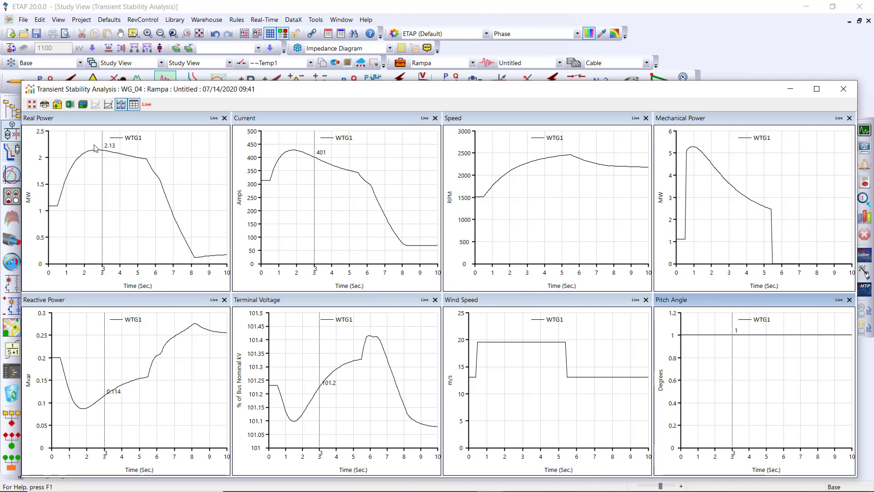